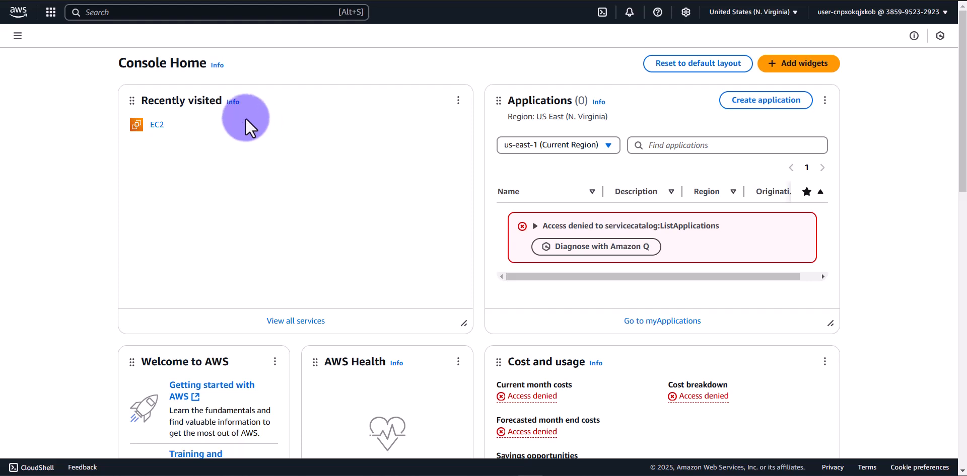
Step: Open the EC2 service from the console home and start launching a new instance
left_click(158, 125)
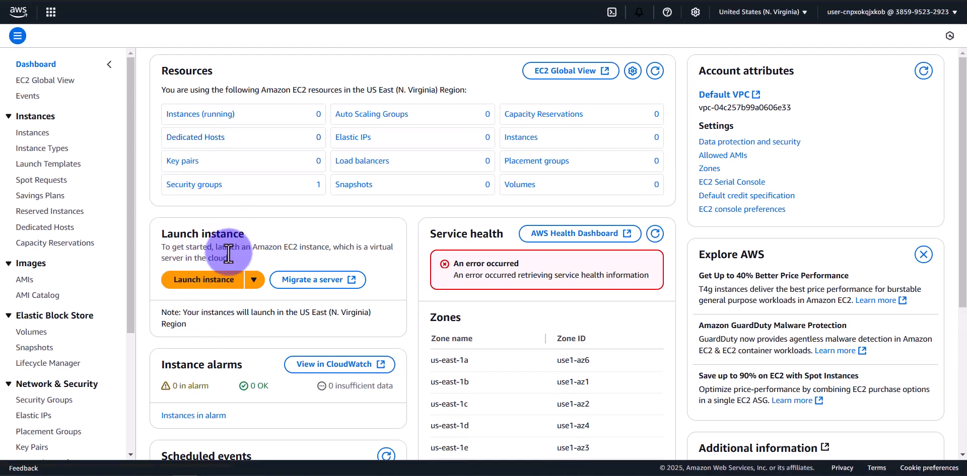
left_click(200, 282)
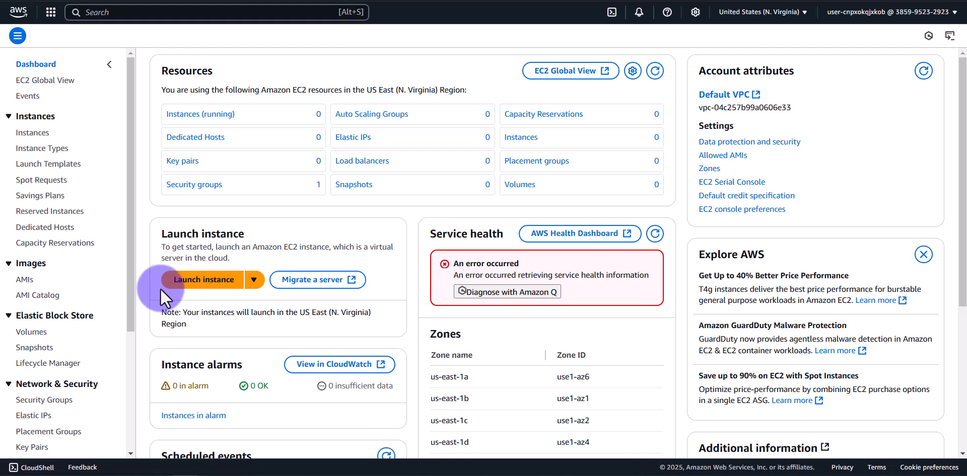
left_click(205, 277)
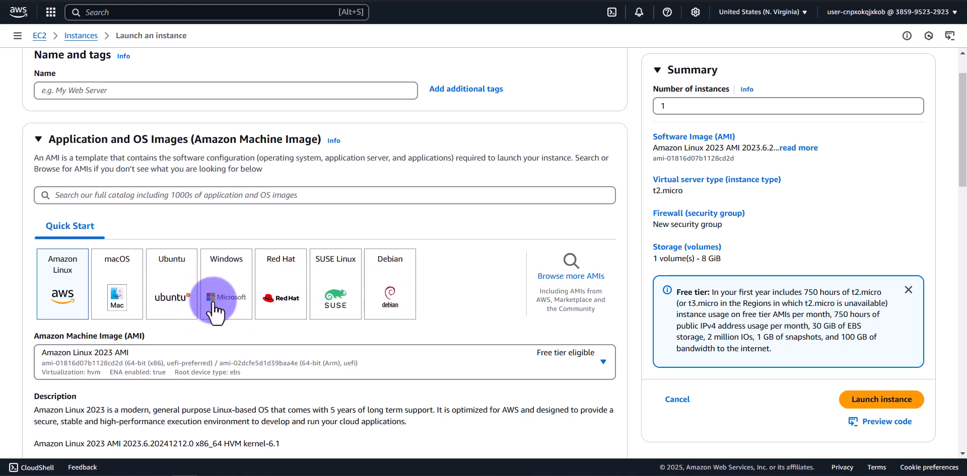
Step: Choose Ubuntu with the Ubuntu Server 24.04 LTS (HVM), SSD Volume Type image for the instance
left_click(168, 302)
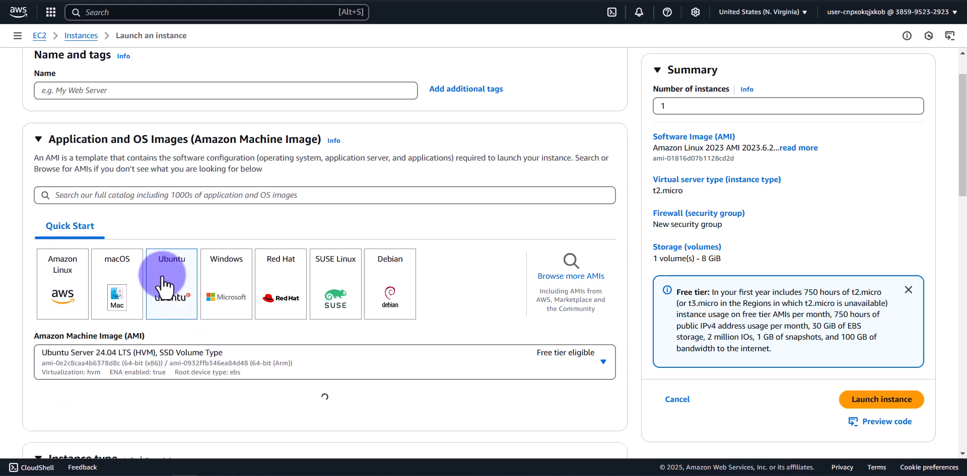
scroll(524, 267, "down", 2)
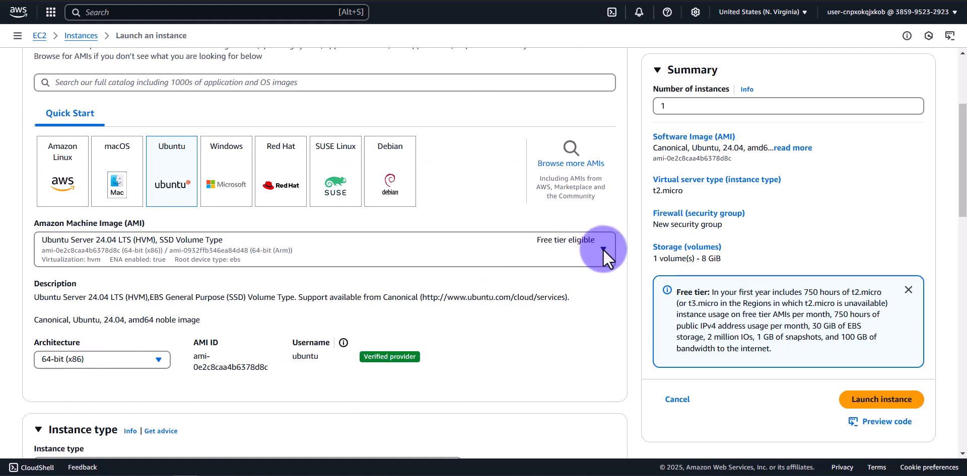
left_click(603, 249)
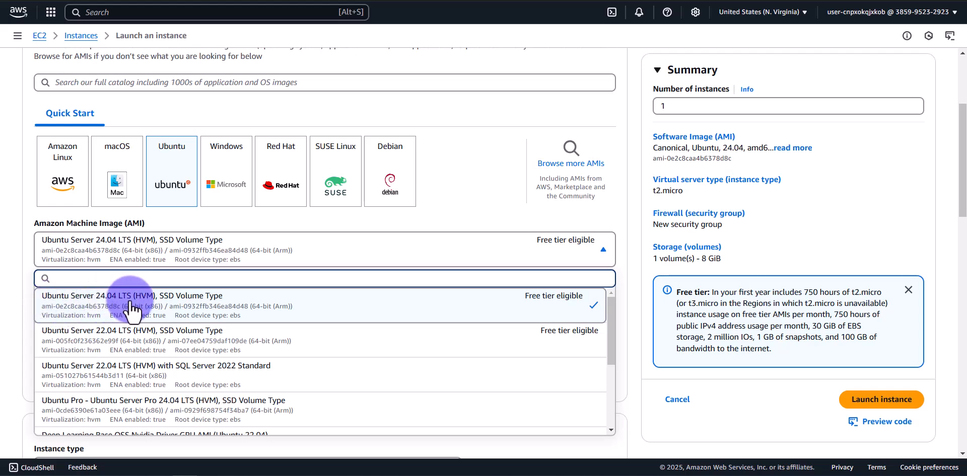
left_click(635, 251)
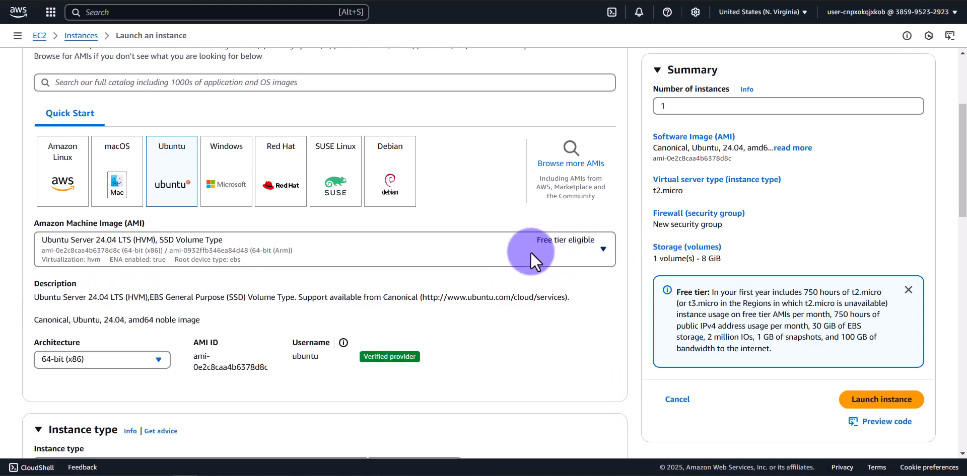
Step: Create a new RSA key pair named mykey in .pem format for logging in to the instance
scroll(239, 322, "down", 3)
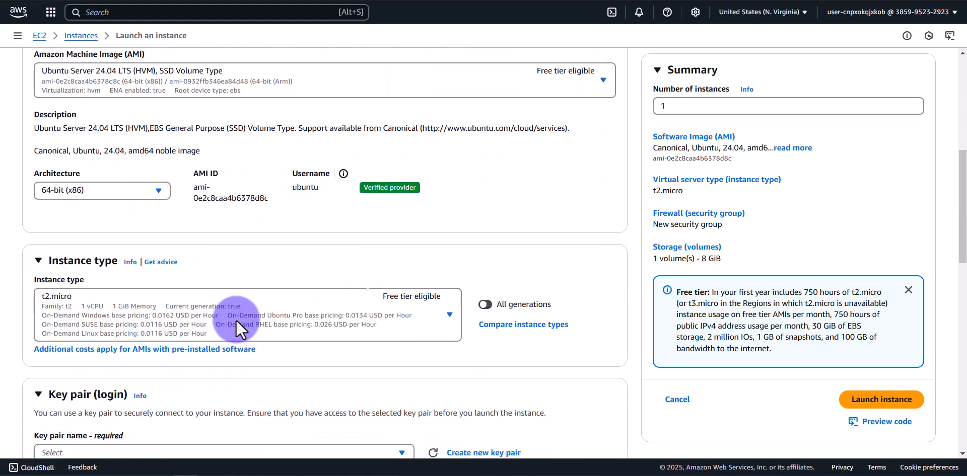
scroll(236, 319, "down", 3)
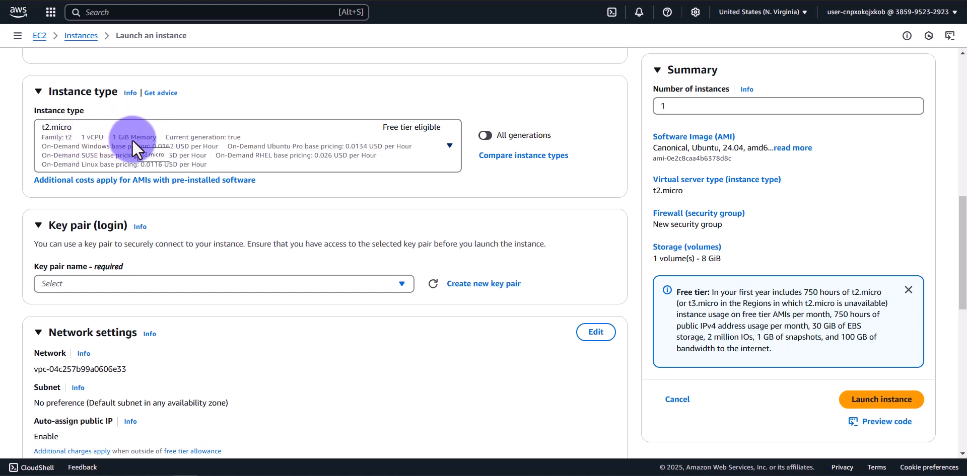
scroll(269, 155, "down", 2)
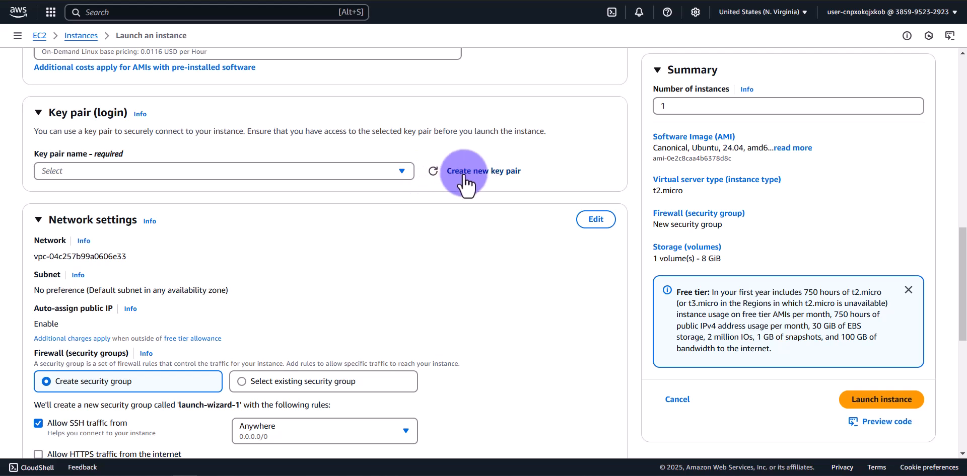
left_click(399, 172)
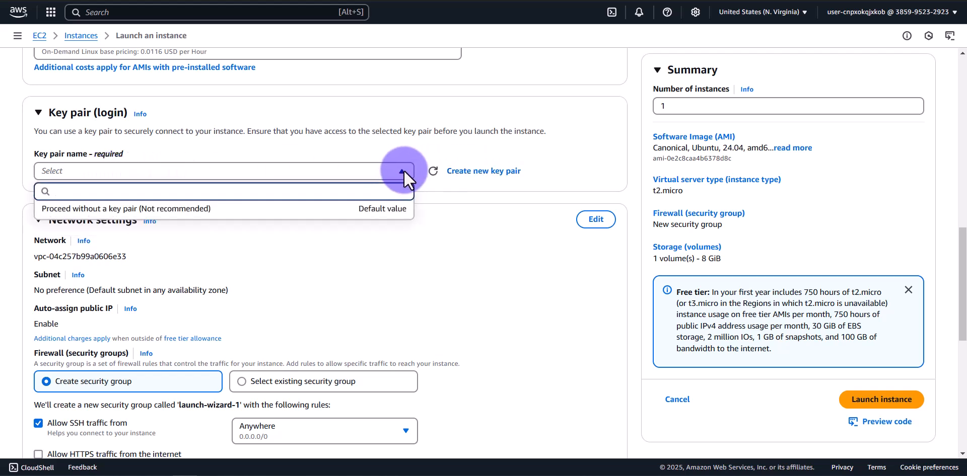
left_click(402, 173)
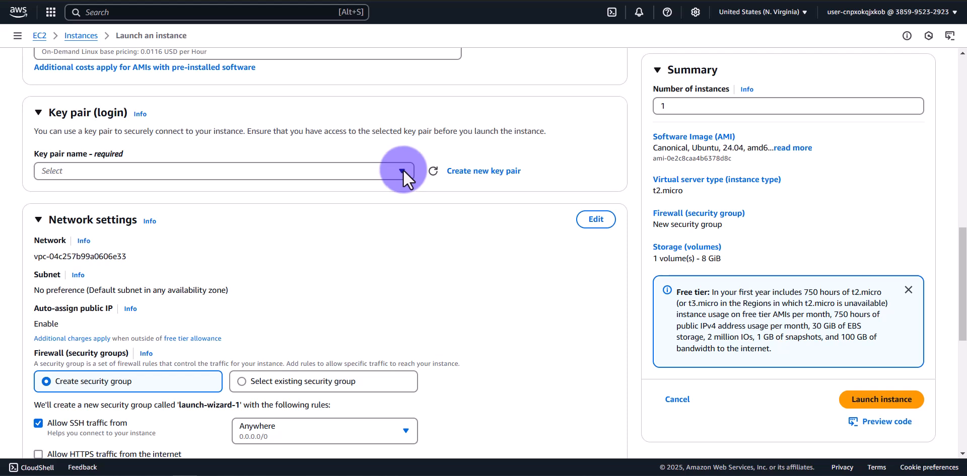
left_click(475, 174)
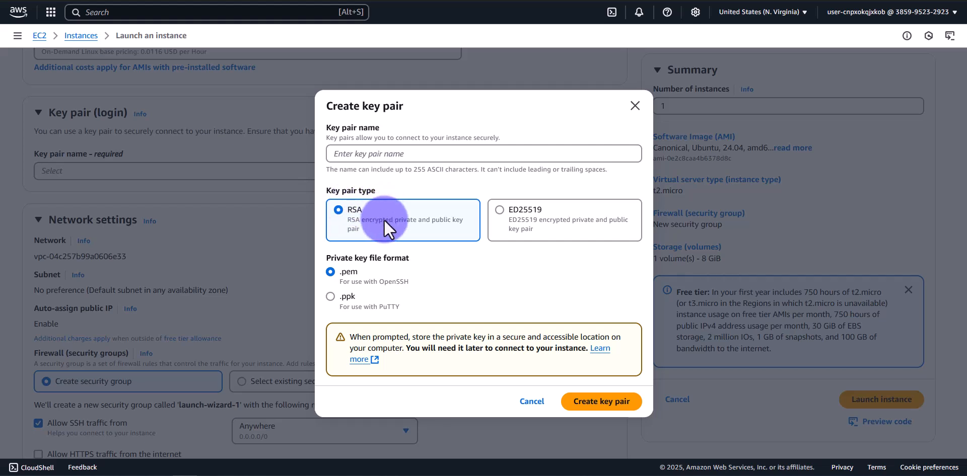
left_click(354, 154)
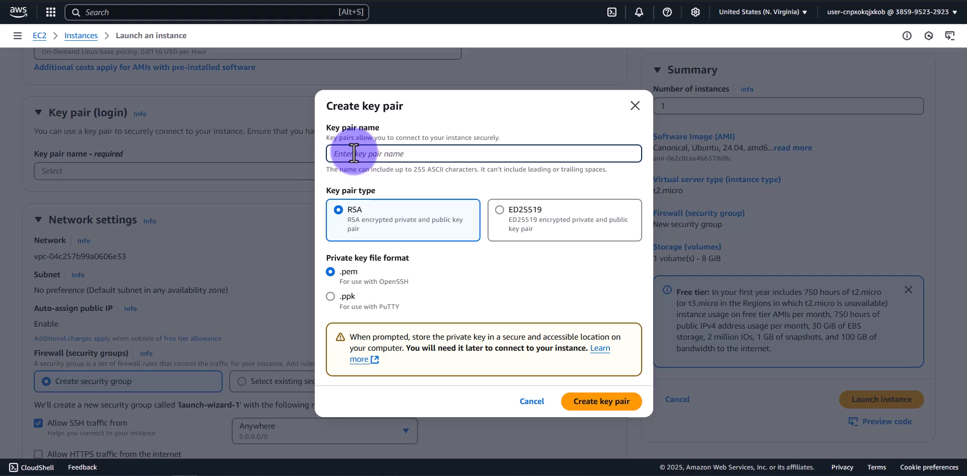
type("mykey")
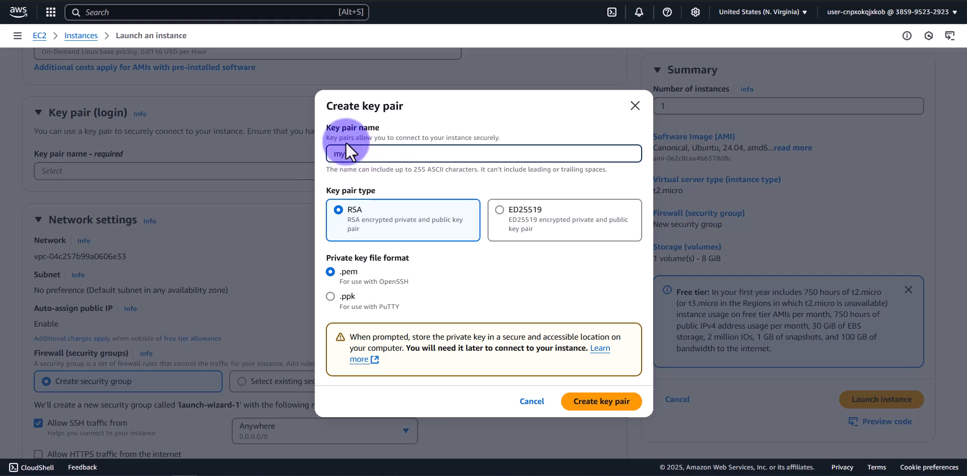
left_click(597, 408)
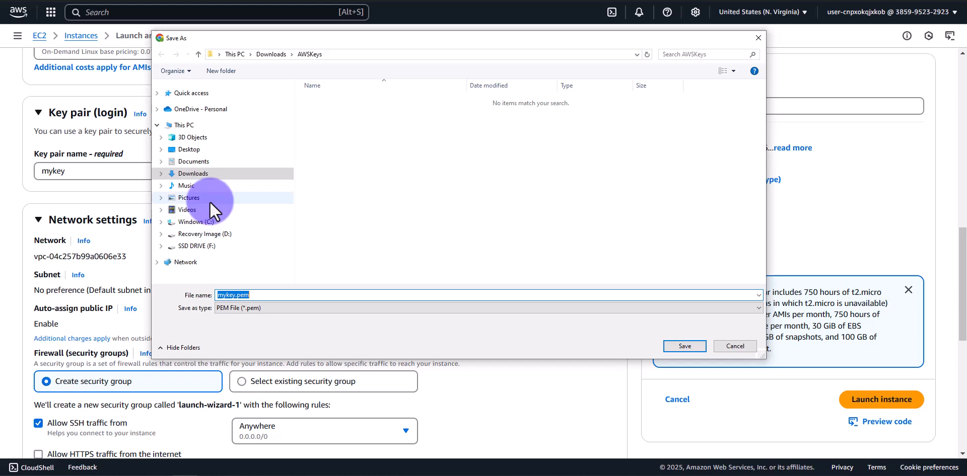
Step: Save the private key file as mykey.pem in the AWSKeys folder under Downloads
left_click(194, 174)
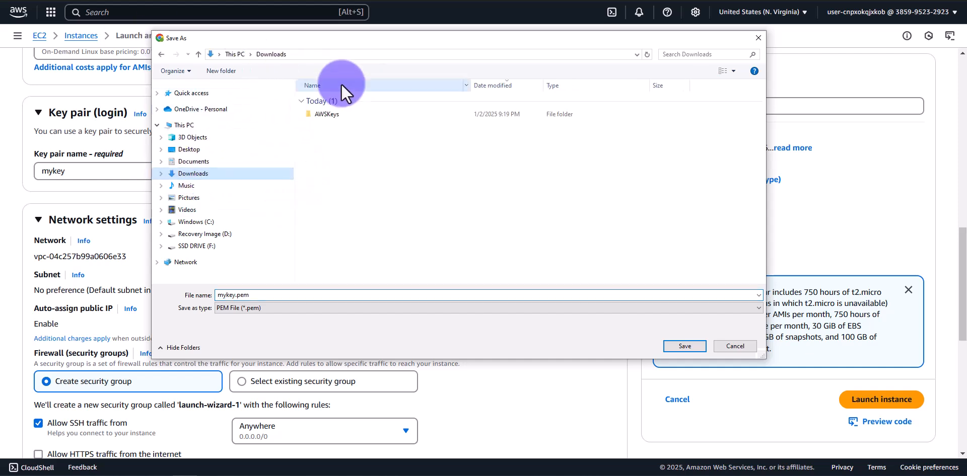
double_click(321, 114)
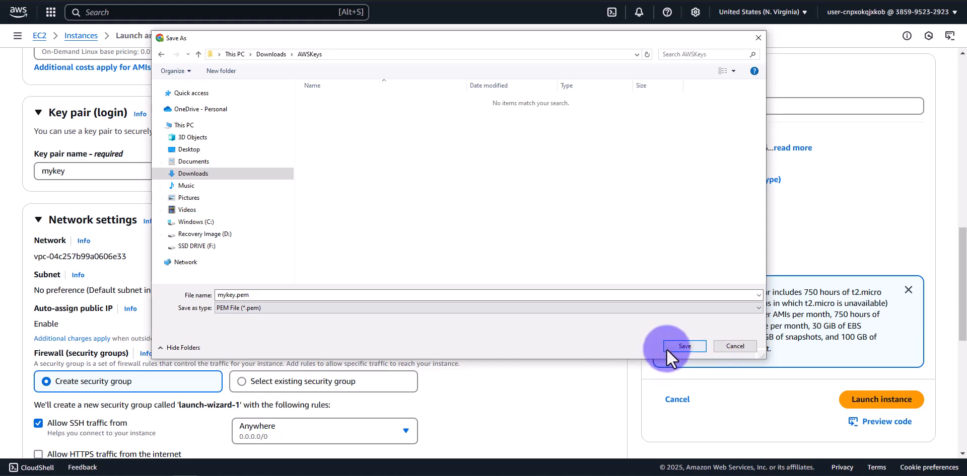
left_click(672, 347)
Step: Review the instance's image, type, key pair and network settings, and launch the instance
scroll(350, 203, "down", 8)
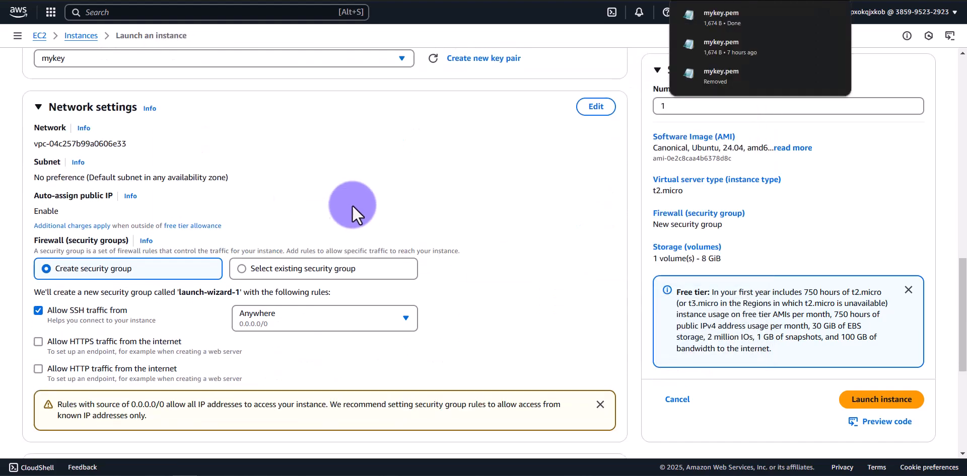
scroll(356, 247, "up", 12)
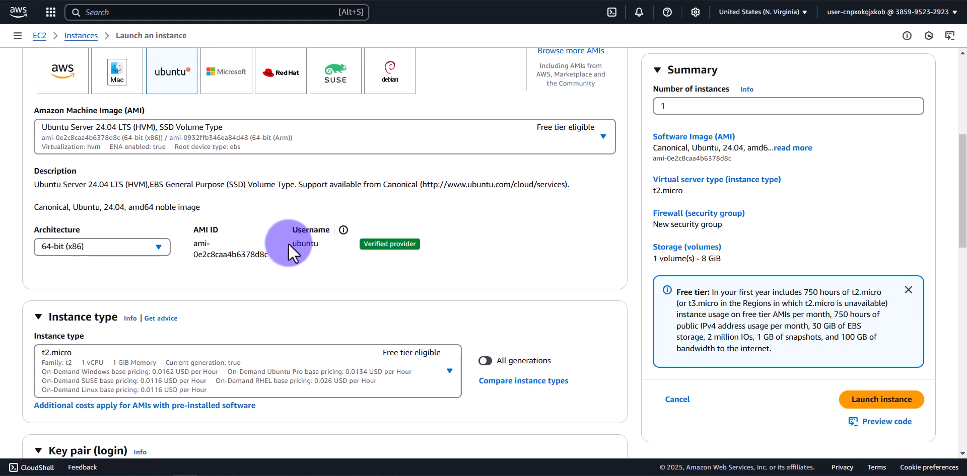
scroll(357, 257, "down", 5)
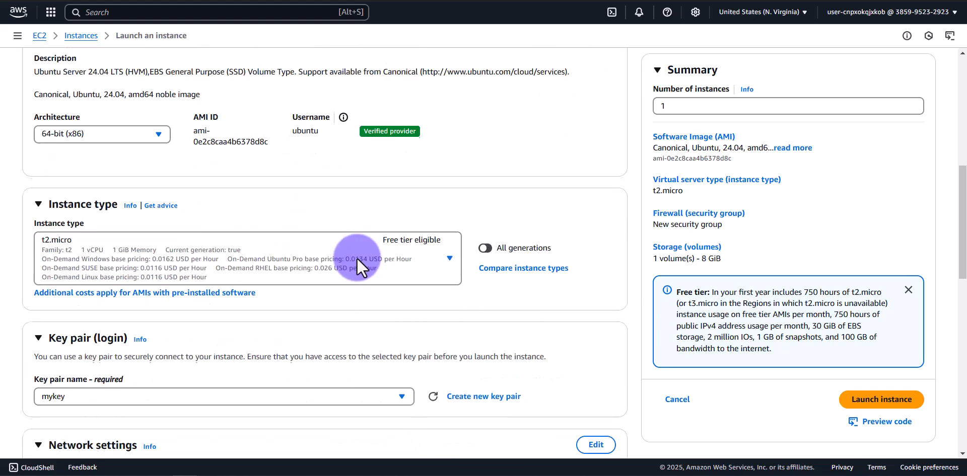
scroll(357, 259, "up", 3)
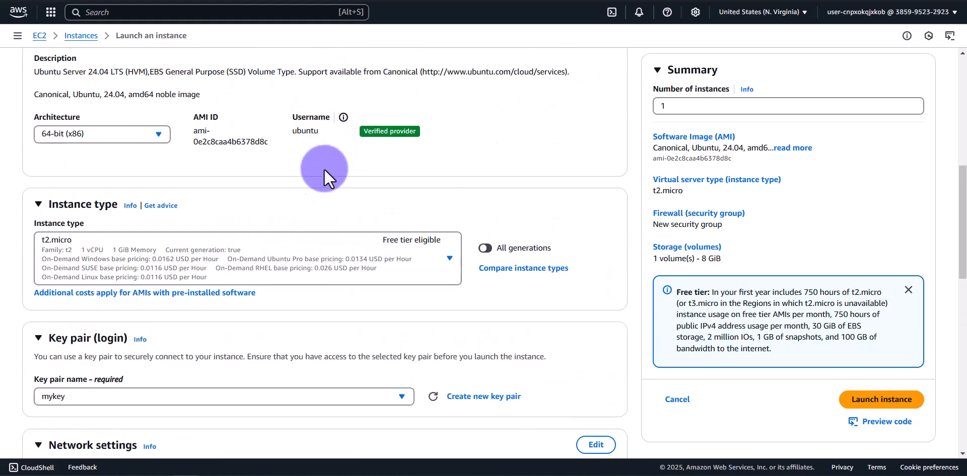
scroll(368, 234, "down", 9)
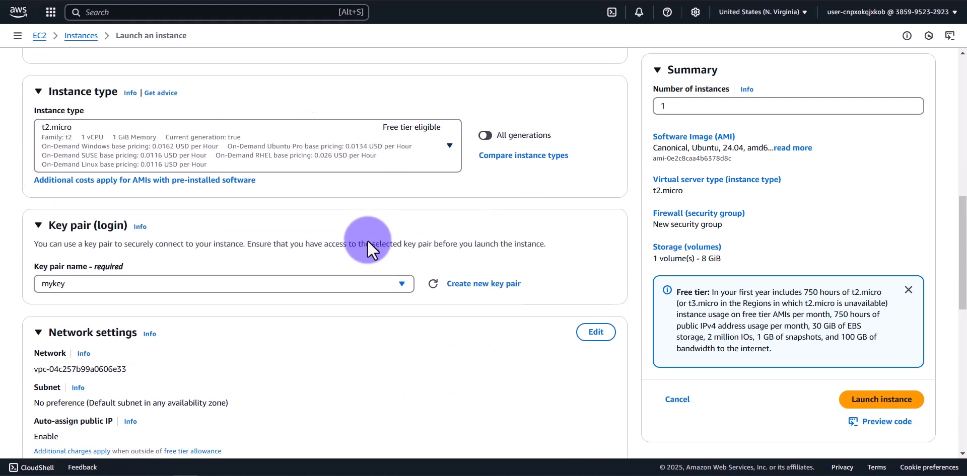
scroll(292, 230, "down", 3)
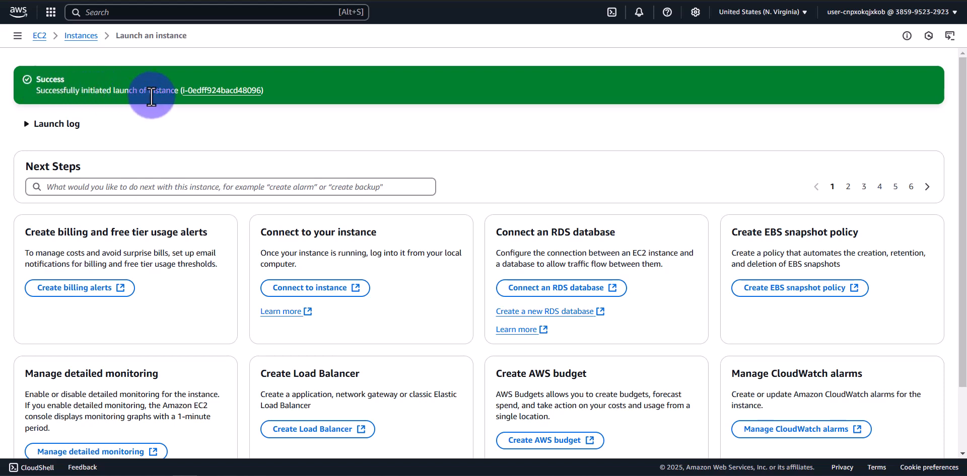
Step: Open the summary page of the launched instance and select its public IPv4 address
left_click(225, 92)
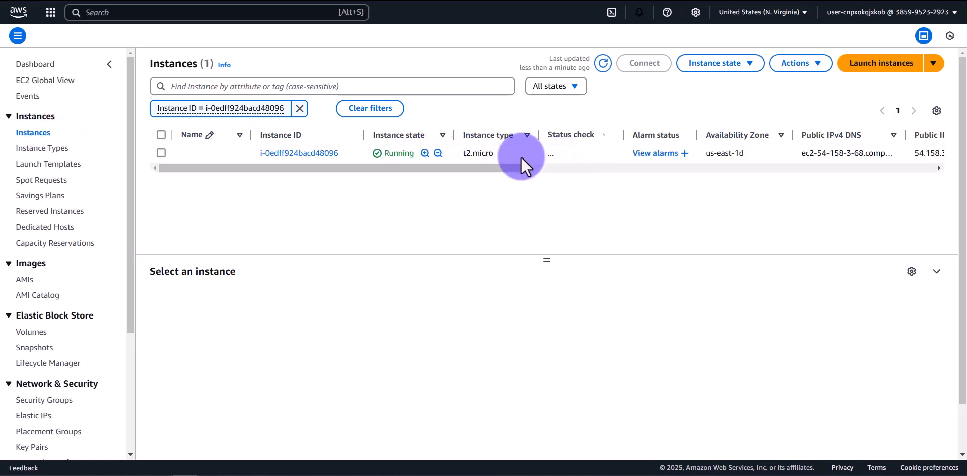
left_click(287, 157)
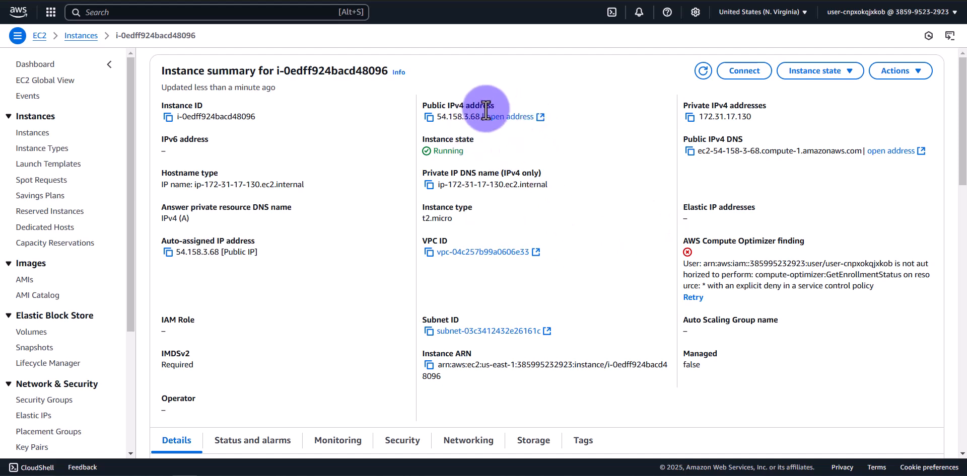
double_click(456, 114)
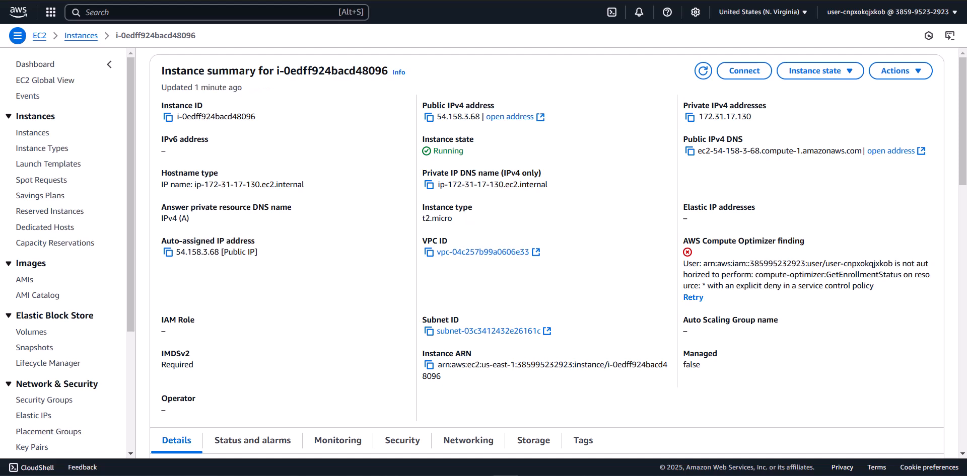
Step: Switch to Windows PowerShell in the AWSKeys folder, list its files with dir, and enlarge the window
left_click_drag(484, 110, 452, 109)
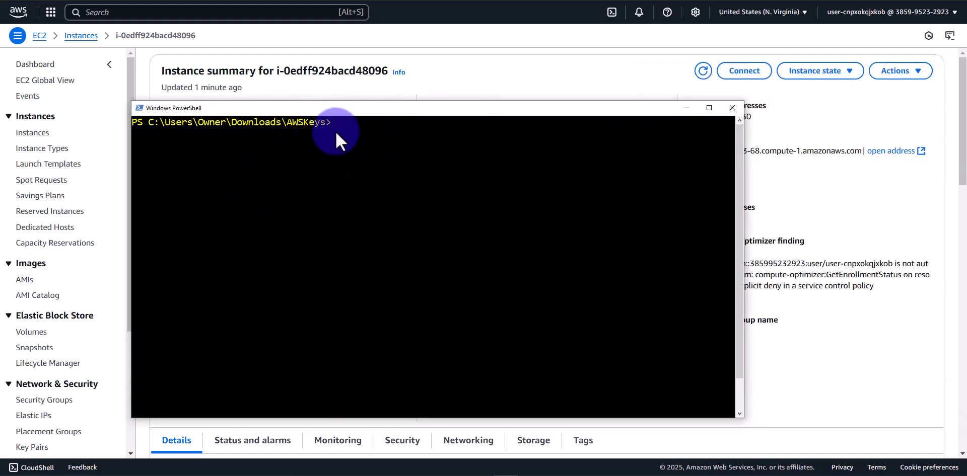
type("ir")
key("Return")
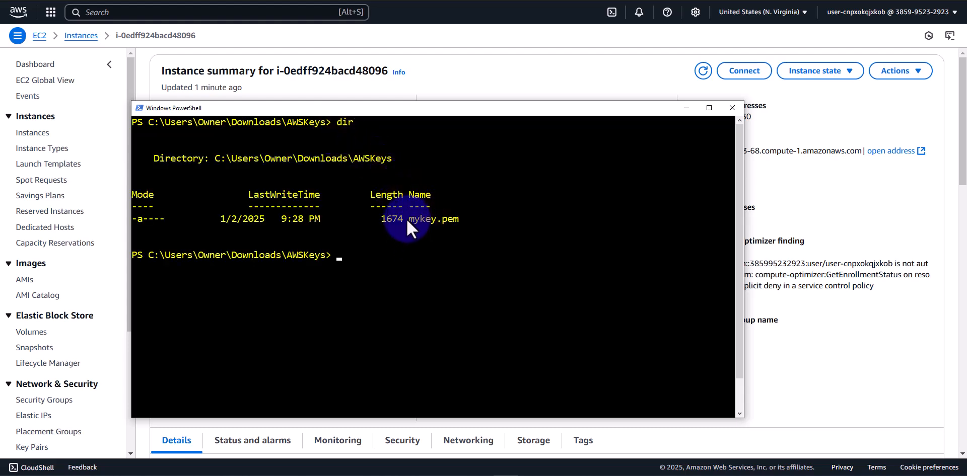
left_click_drag(744, 399, 838, 423)
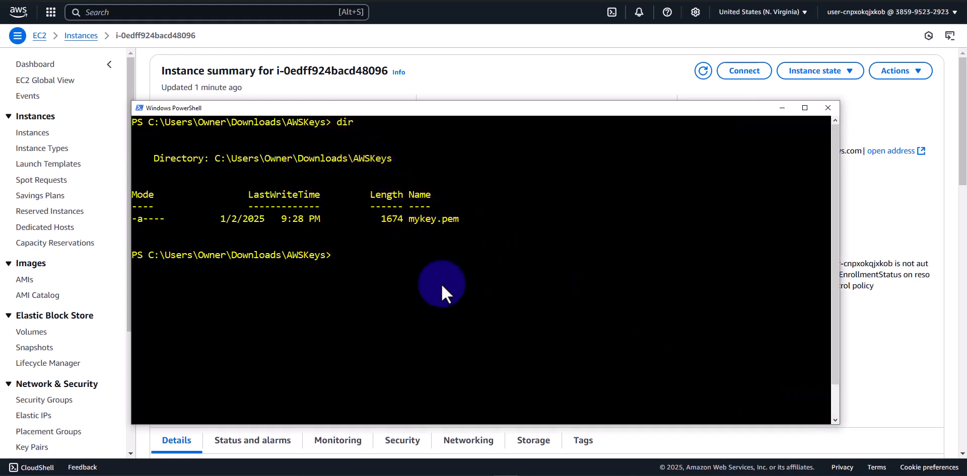
left_click(360, 257)
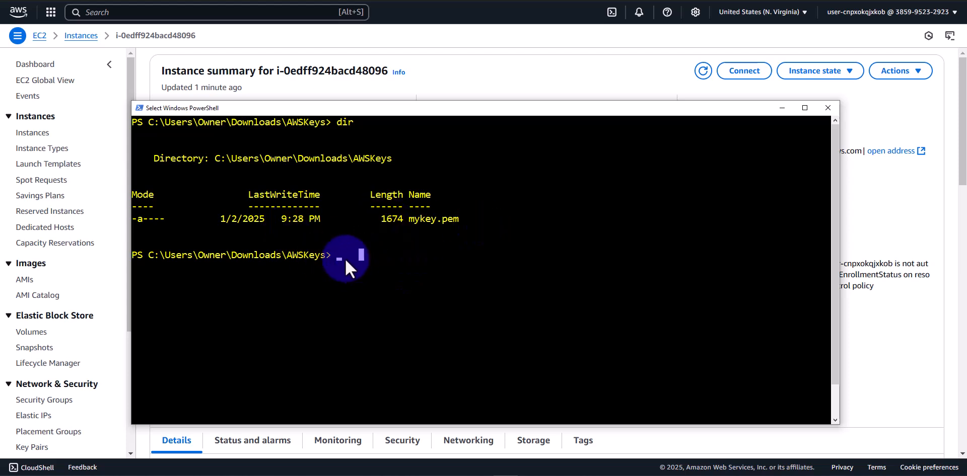
type("ssh")
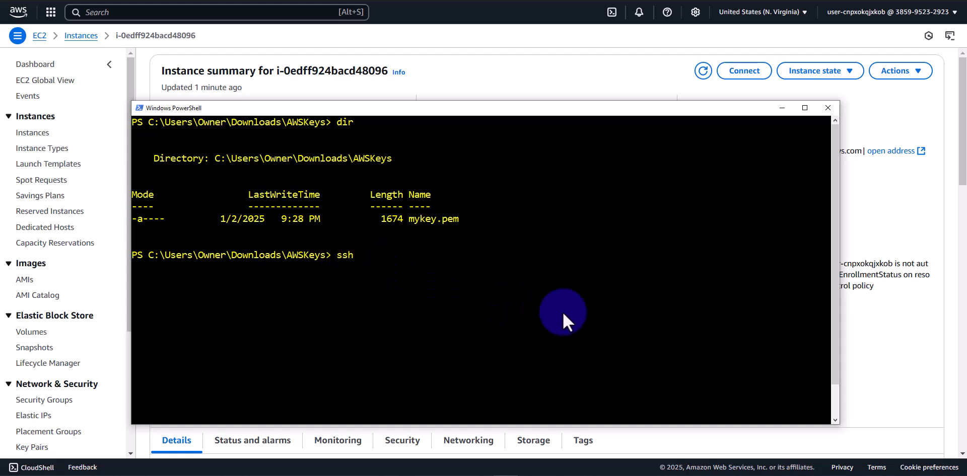
type(" -i ")
type(".\\my")
key("Tab")
type("ubuntu@")
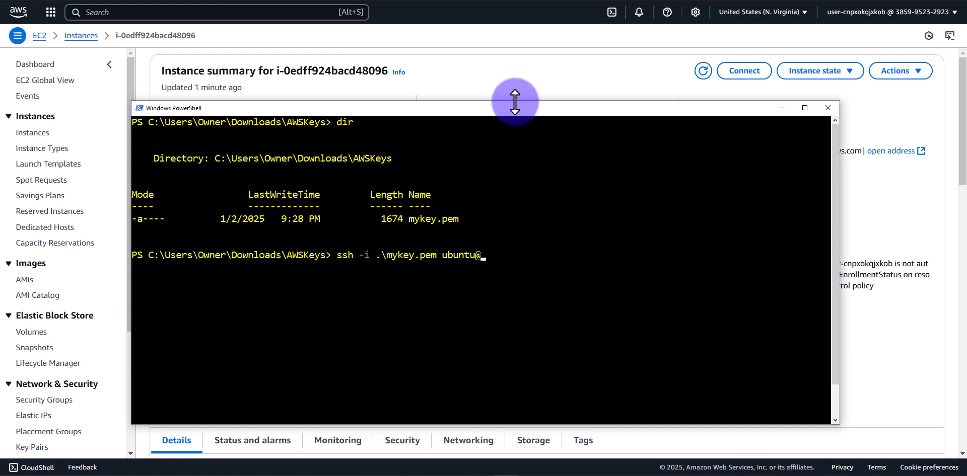
left_click_drag(511, 101, 516, 129)
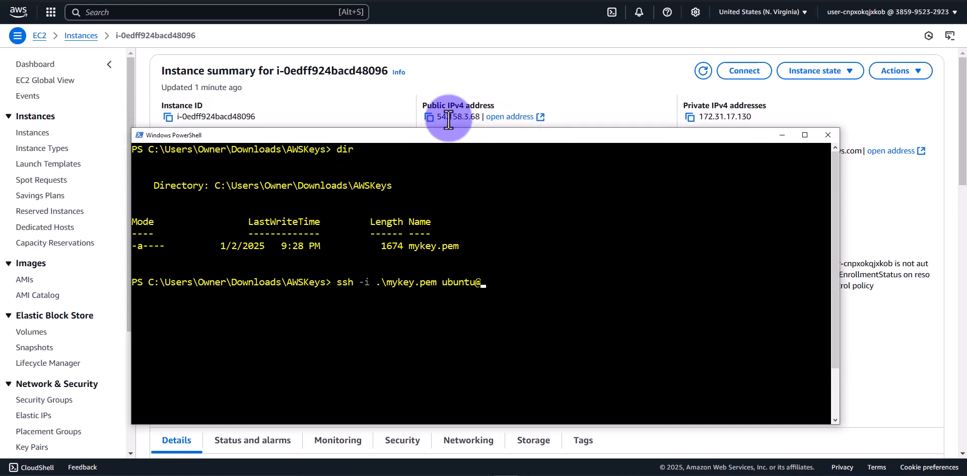
left_click(526, 285)
type("54.158.3.68")
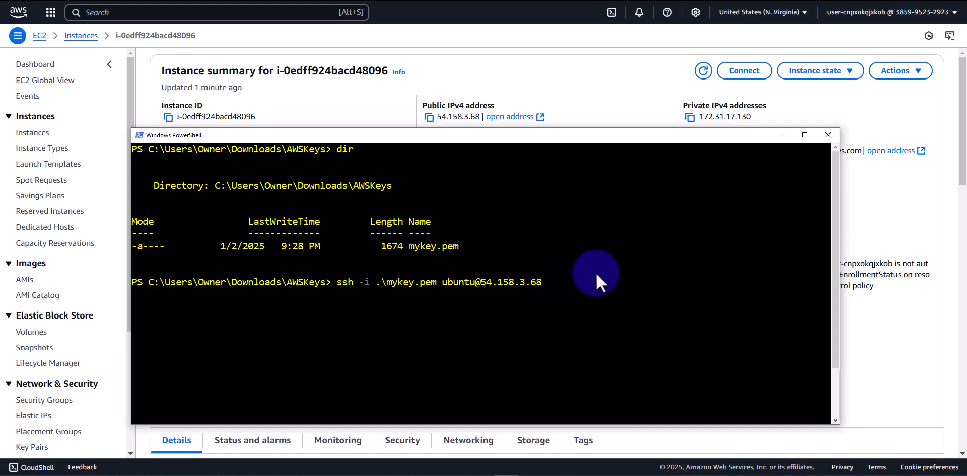
key("Return")
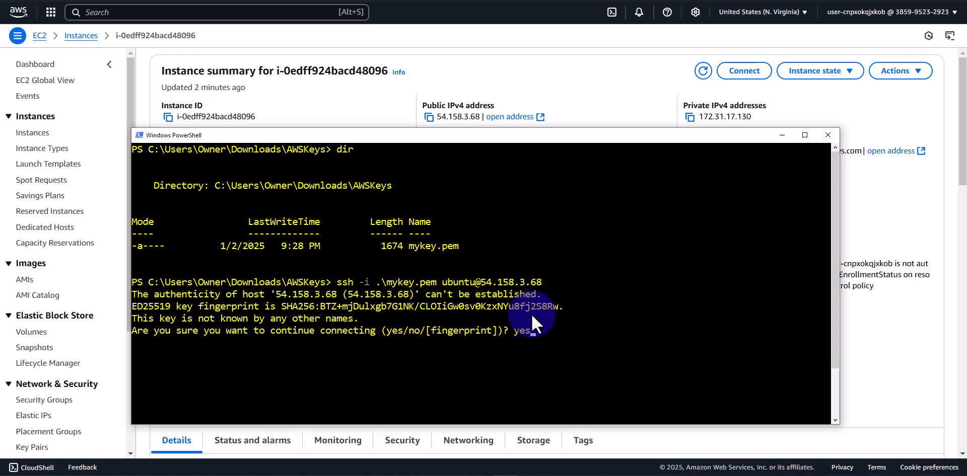
key("Return")
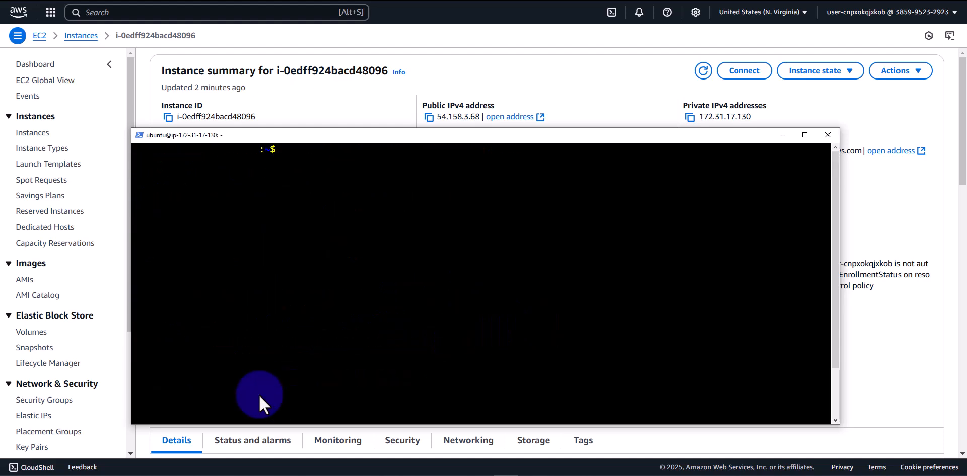
Step: Show the current directory on the instance with pwd and list all its files with ls -la
key("Return")
key("Return")
key("Return")
key("Return")
type("pwd")
key("Return")
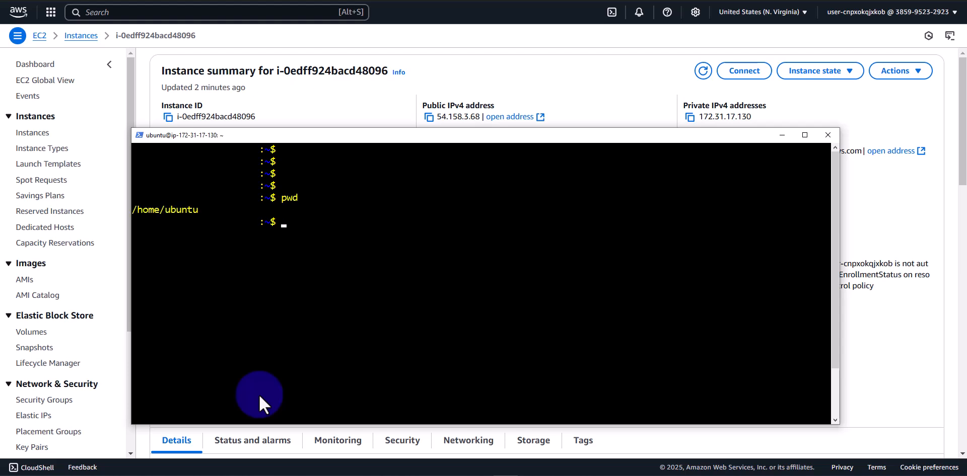
type("ls -la")
key("Return")
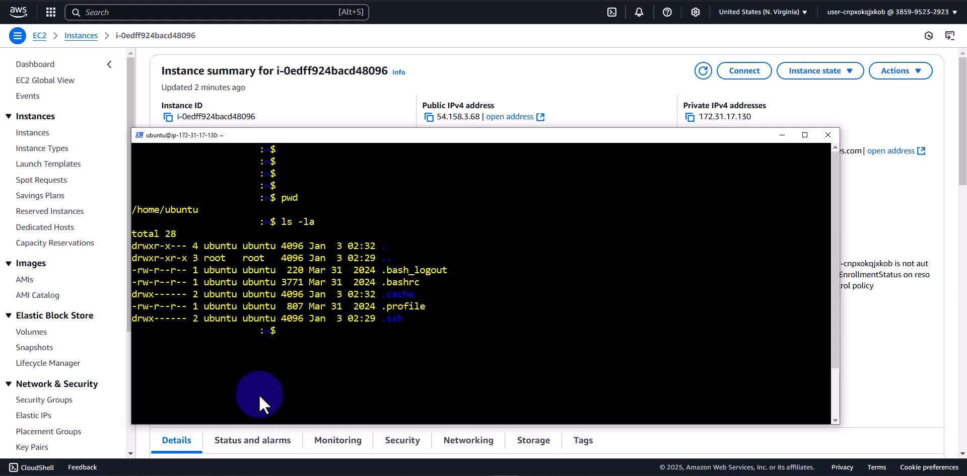